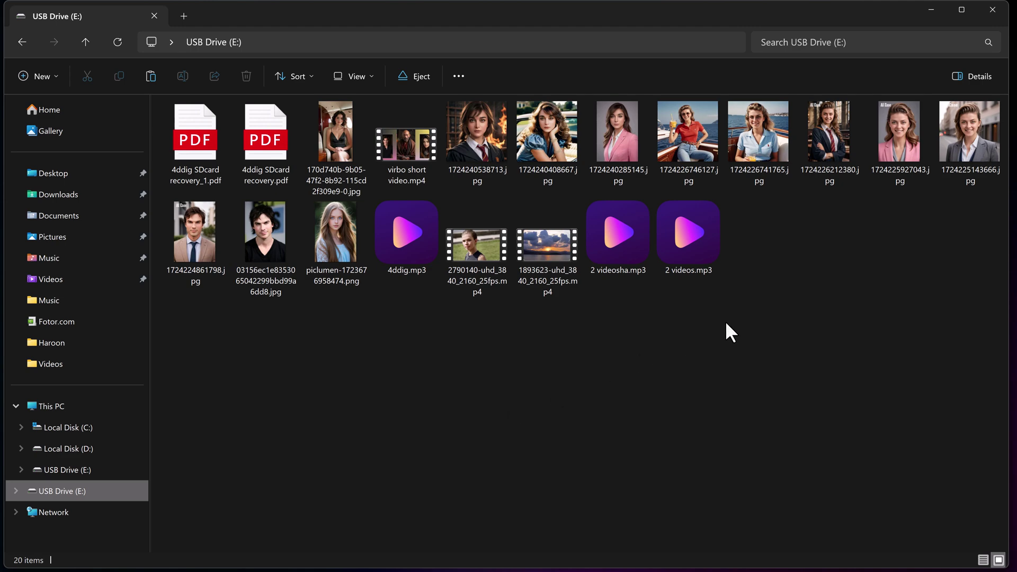
# Step: Select all 20 files on USB Drive (E:) and permanently delete them, confirming Yes
pyautogui.moveTo(970, 322)
pyautogui.mouseDown()
pyautogui.moveTo(346, 144)
pyautogui.moveTo(208, 131)
pyautogui.mouseUp()
pyautogui.rightClick(208, 131)
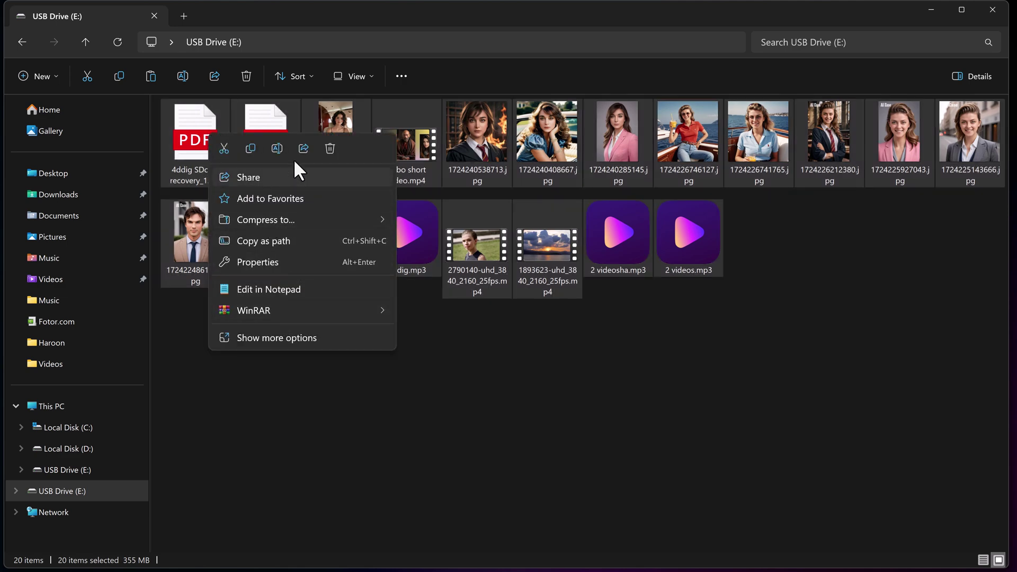
pyautogui.click(330, 148)
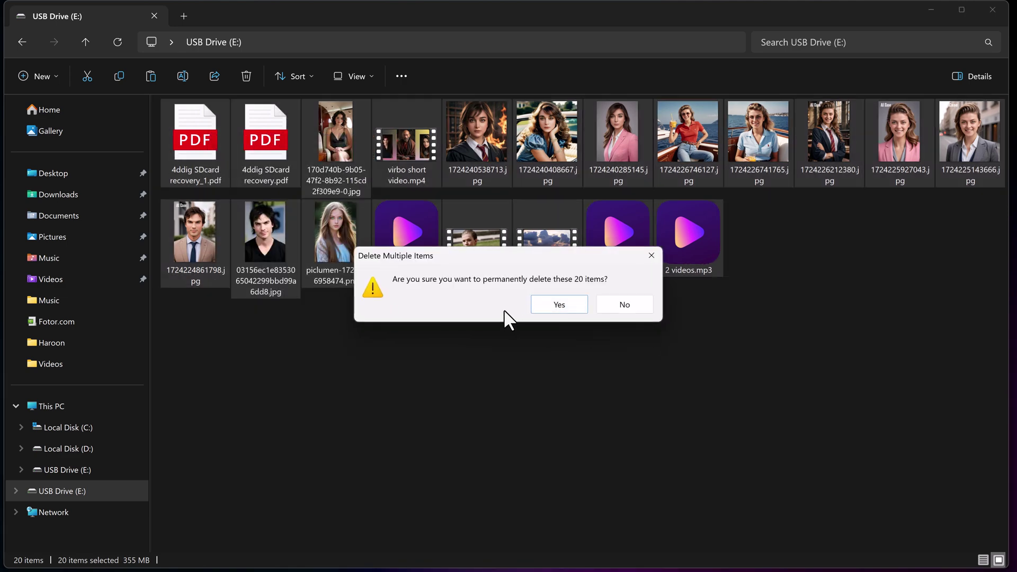
pyautogui.click(563, 307)
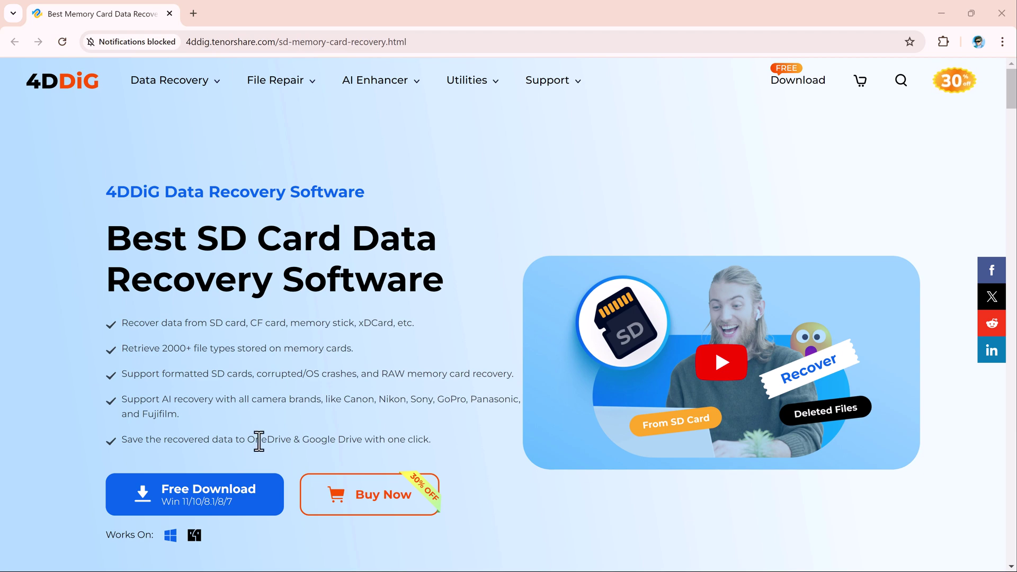
pyautogui.scroll(-2, 471, 388)
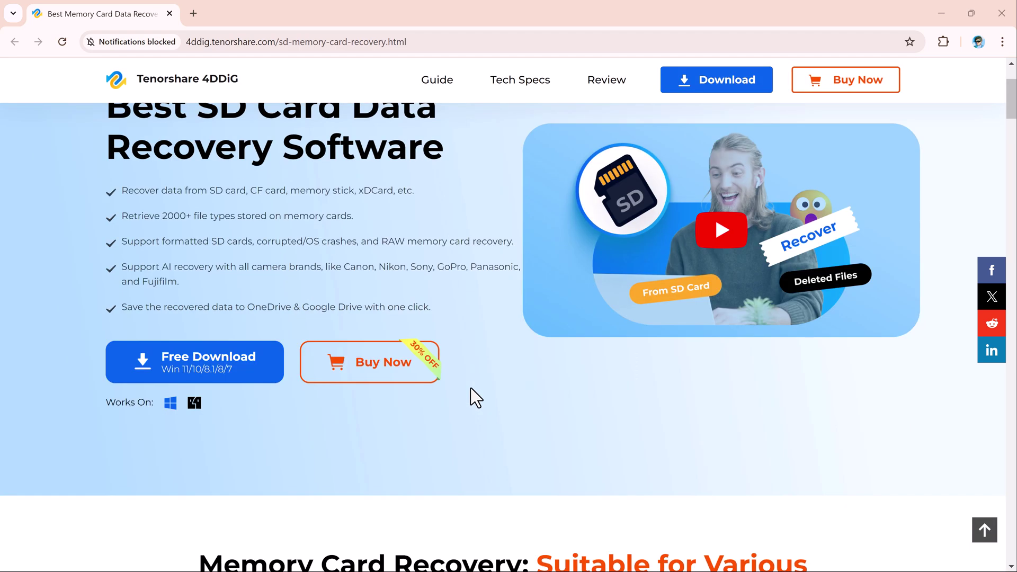
pyautogui.scroll(-4, 471, 389)
pyautogui.scroll(-3, 470, 391)
pyautogui.scroll(-2, 473, 393)
pyautogui.scroll(-2, 472, 399)
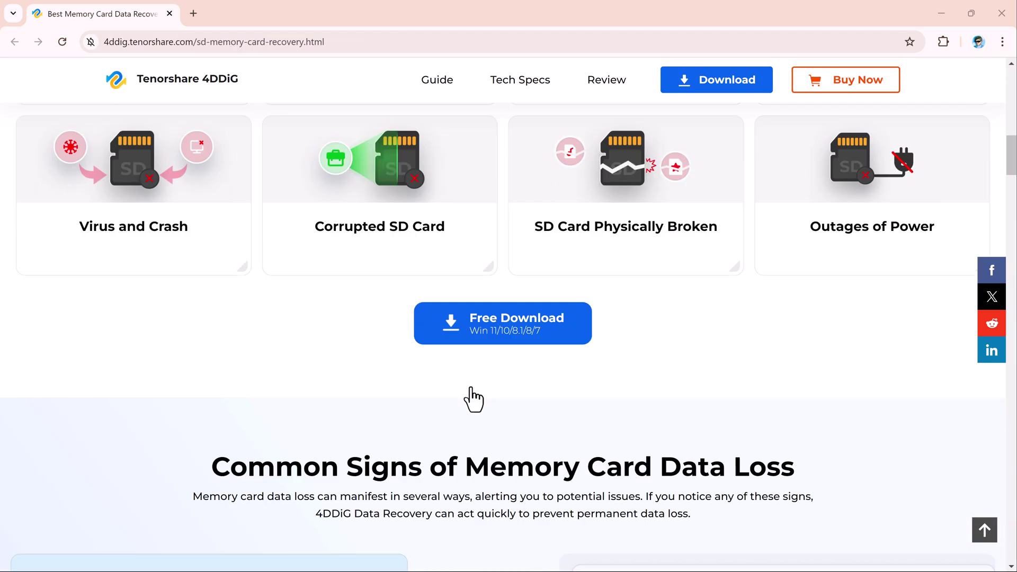
pyautogui.scroll(-2, 472, 400)
pyautogui.scroll(-4, 471, 399)
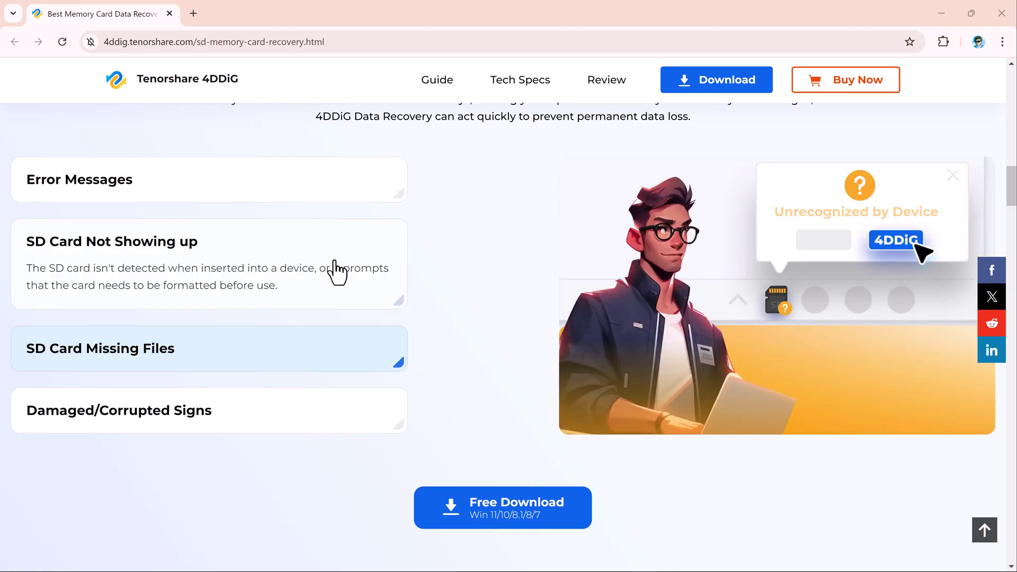
pyautogui.scroll(-2, 339, 434)
pyautogui.scroll(-4, 339, 425)
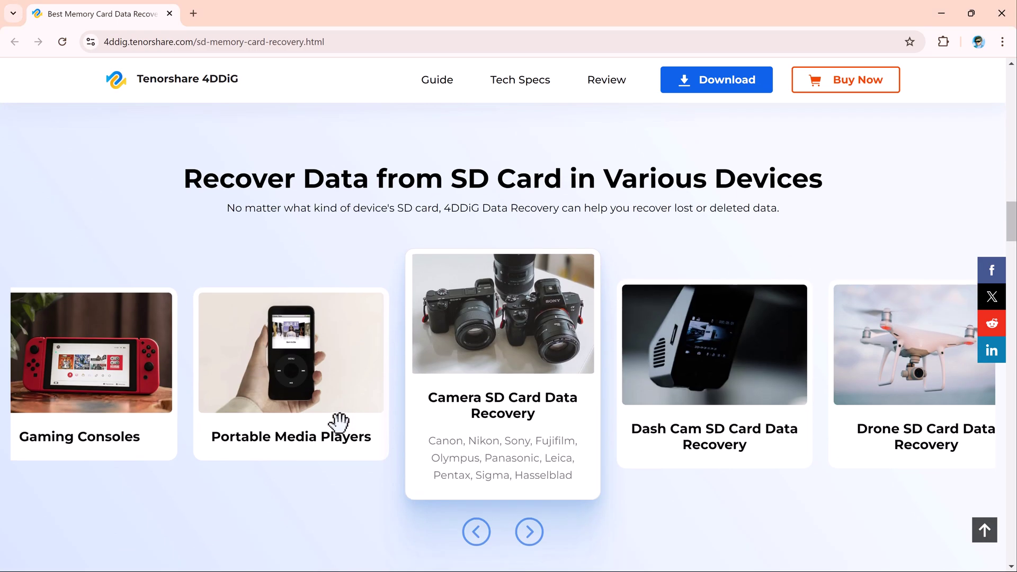
pyautogui.scroll(-2, 339, 426)
pyautogui.scroll(-4, 339, 426)
pyautogui.scroll(-4, 340, 424)
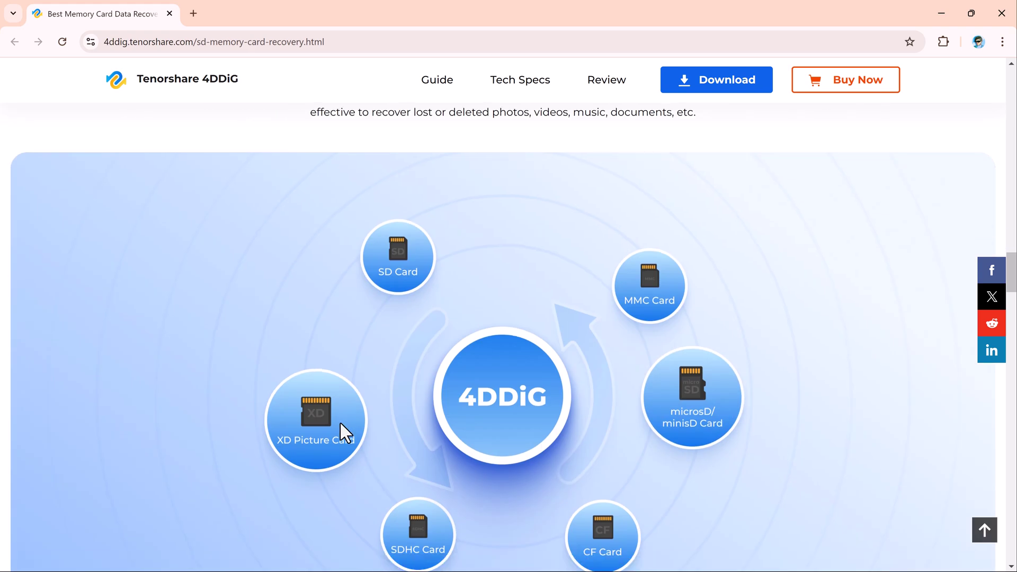
pyautogui.scroll(-5, 341, 422)
pyautogui.scroll(-3, 342, 423)
pyautogui.scroll(-4, 341, 423)
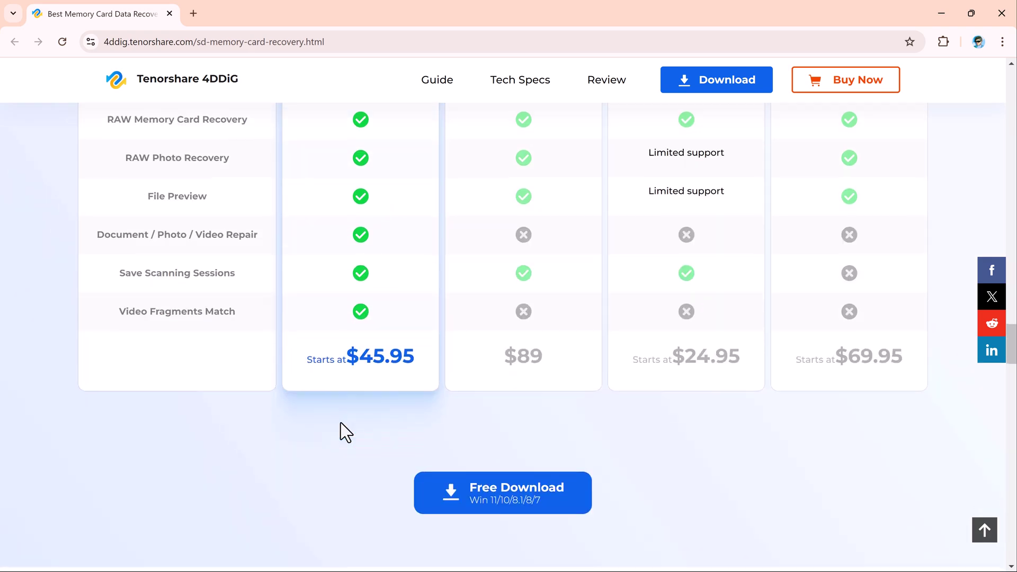
pyautogui.scroll(-1, 341, 423)
pyautogui.scroll(-4, 341, 423)
pyautogui.scroll(-2, 340, 422)
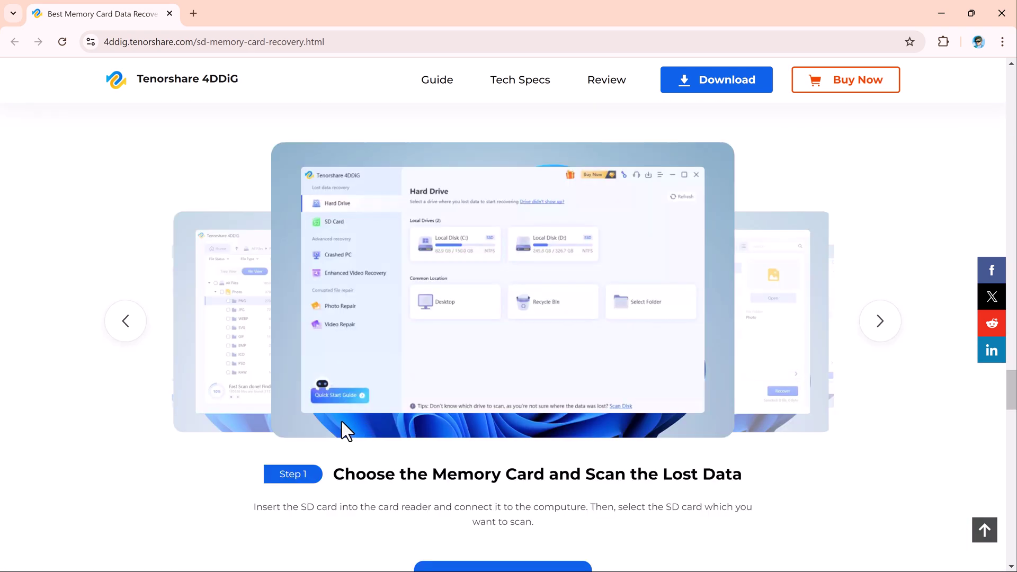
pyautogui.scroll(5, 341, 421)
pyautogui.scroll(5, 342, 422)
pyautogui.scroll(5, 342, 422)
pyautogui.scroll(5, 341, 422)
pyautogui.scroll(3, 341, 422)
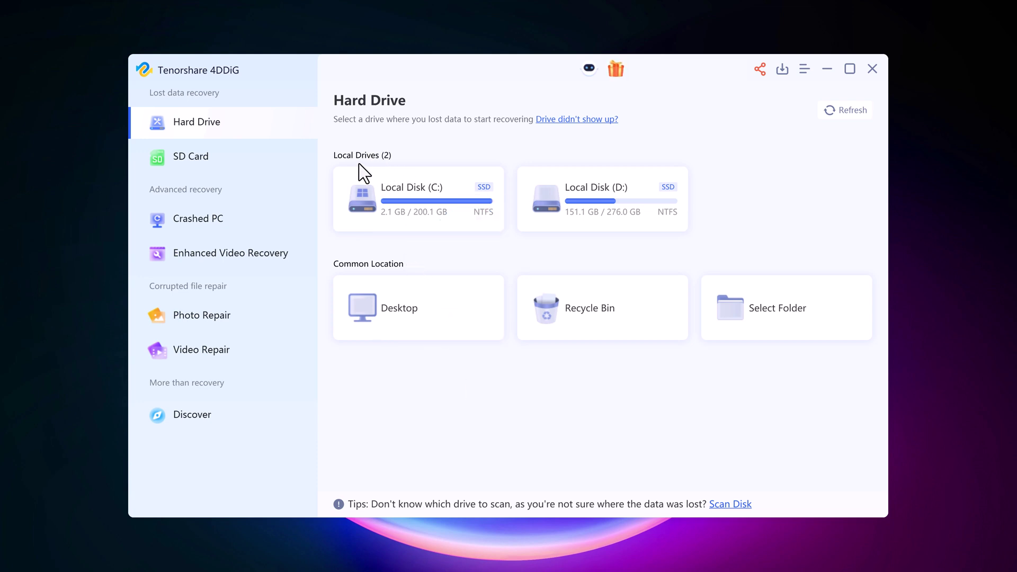
# Step: Browse the SD Card, Crashed PC, Enhanced Video Recovery, Photo Repair and Video Repair sections, then return to Hard Drive
pyautogui.click(221, 156)
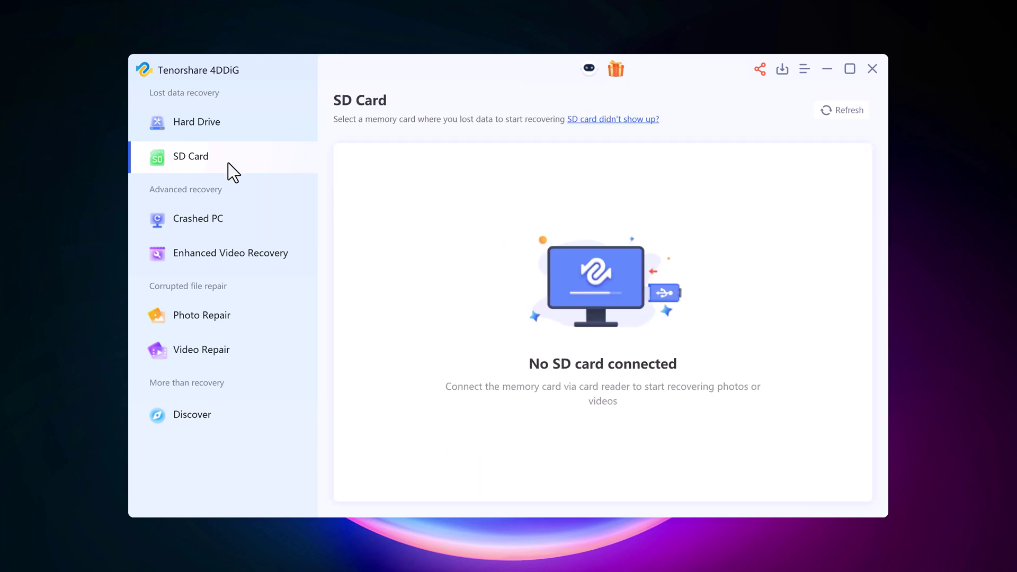
pyautogui.click(234, 219)
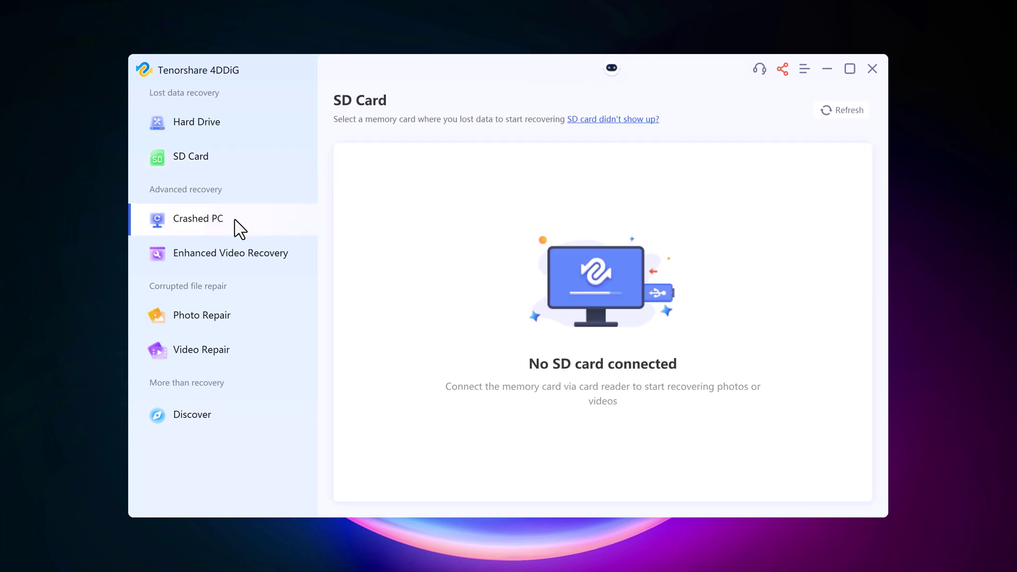
pyautogui.click(244, 258)
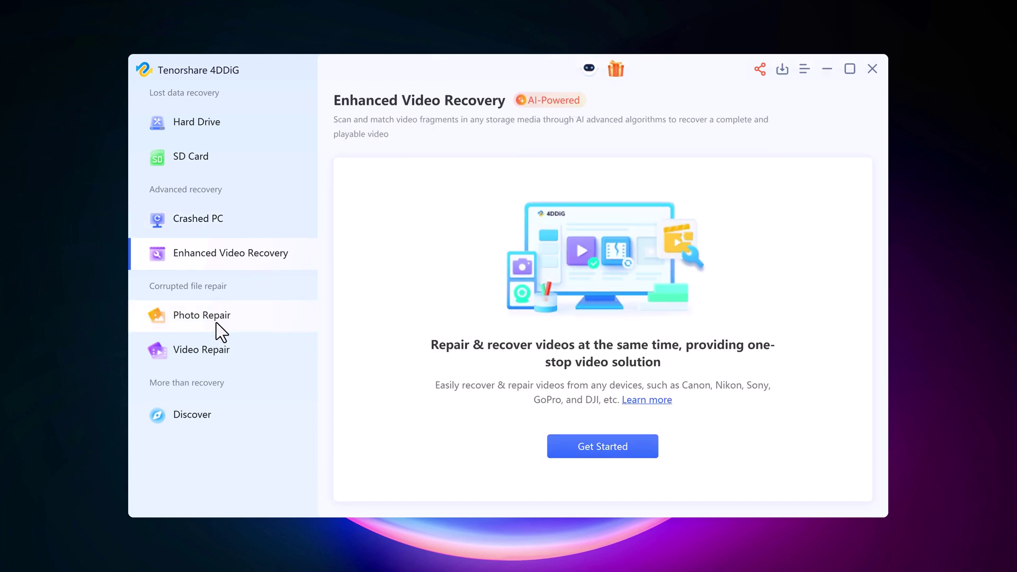
pyautogui.click(216, 323)
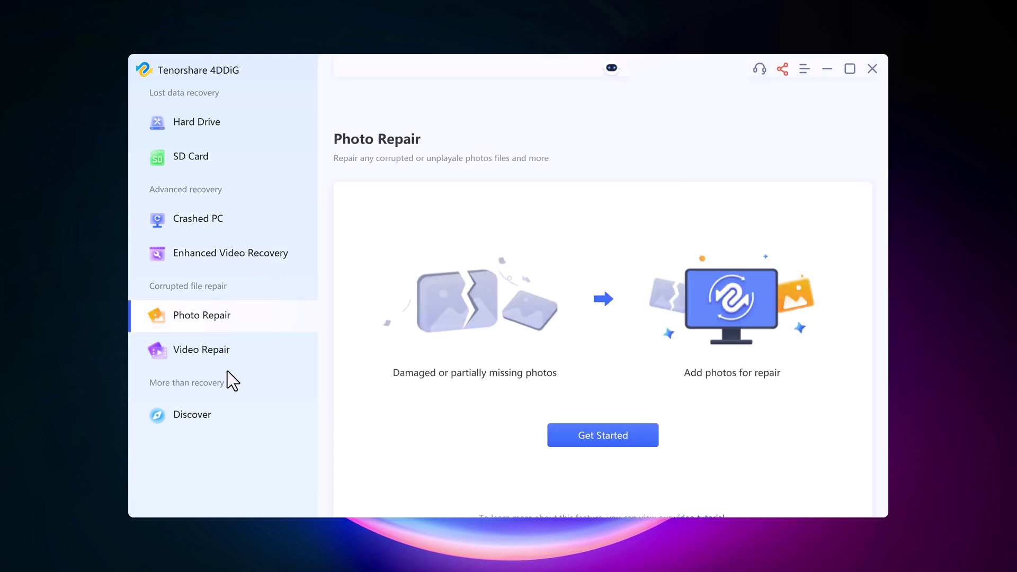
pyautogui.click(201, 351)
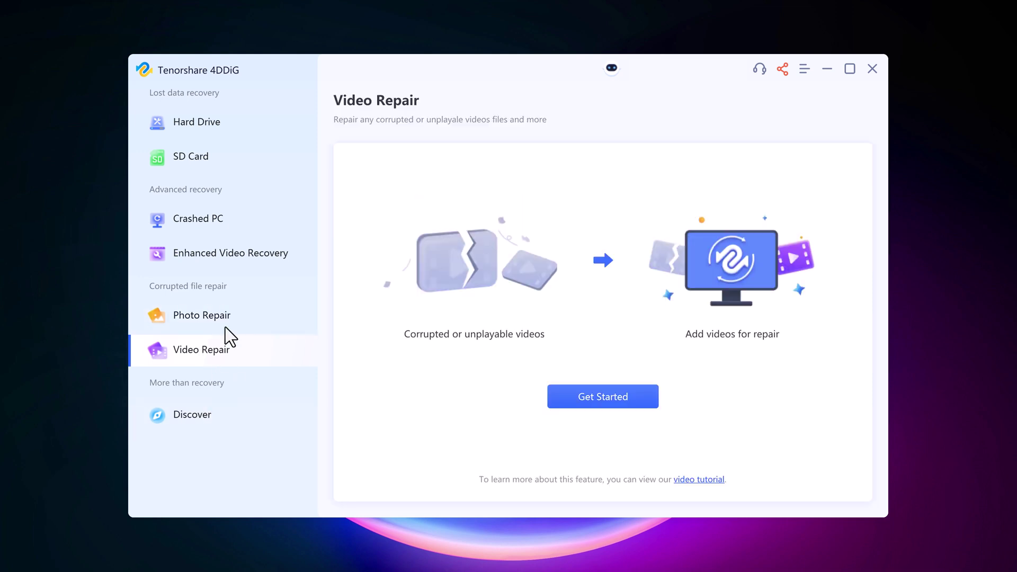
pyautogui.click(206, 122)
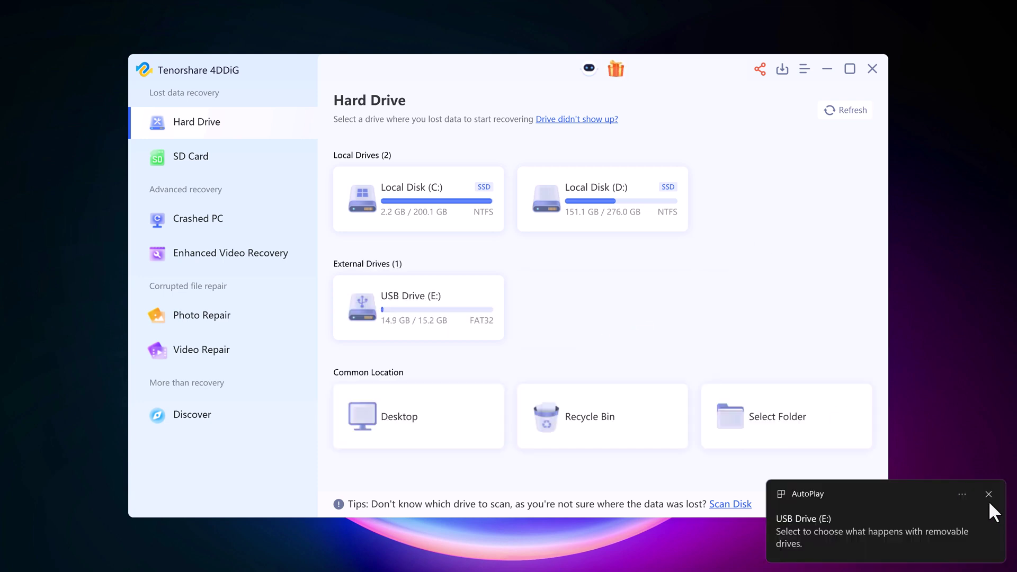
# Step: Dismiss the AutoPlay notification and show the files on USB Drive (E:)
pyautogui.click(988, 494)
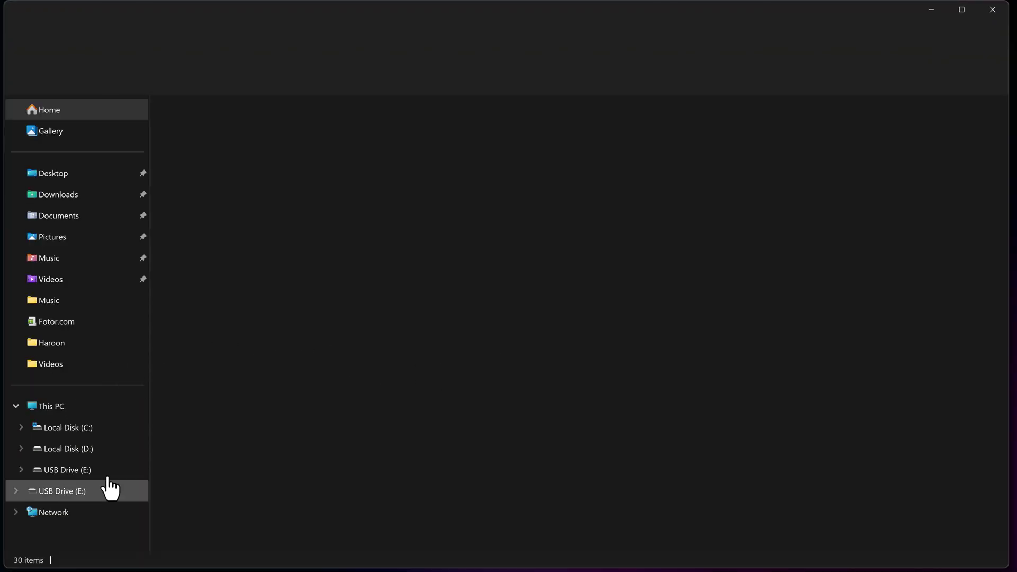
pyautogui.click(109, 480)
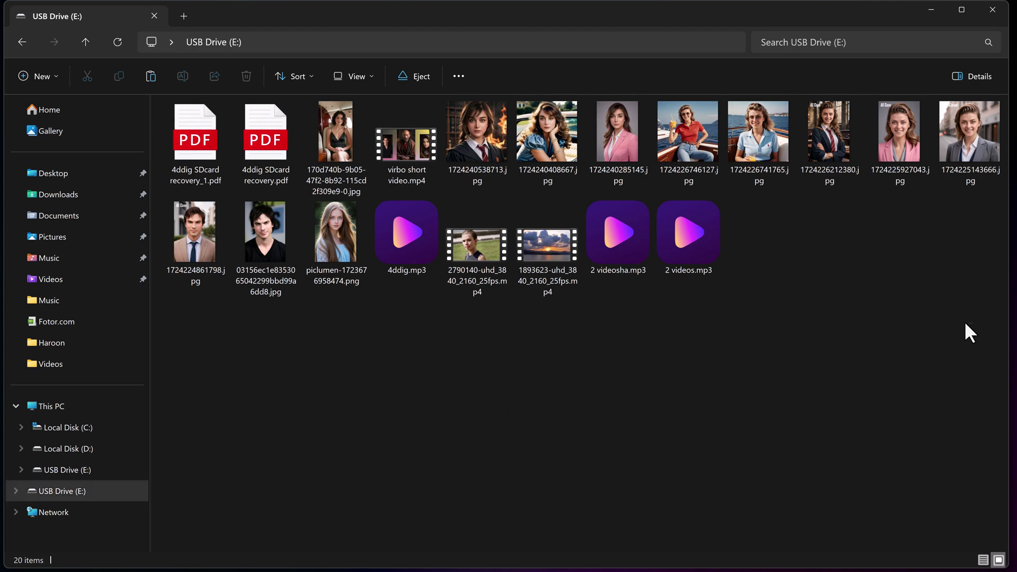
# Step: Select all 20 files on the drive and permanently delete them, confirming Yes
pyautogui.moveTo(971, 323); pyautogui.dragTo(208, 131)
pyautogui.rightClick(207, 132)
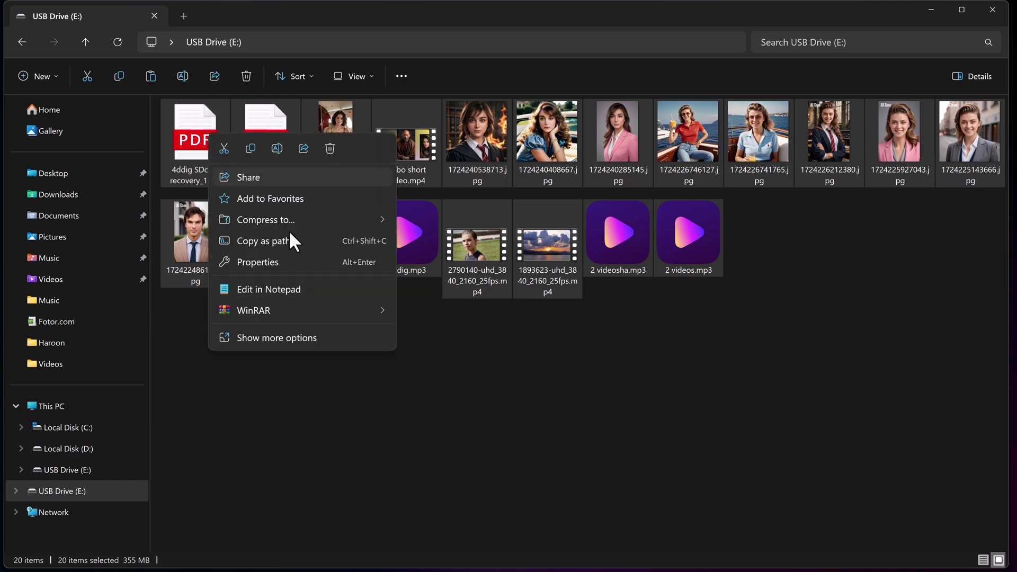
pyautogui.click(329, 147)
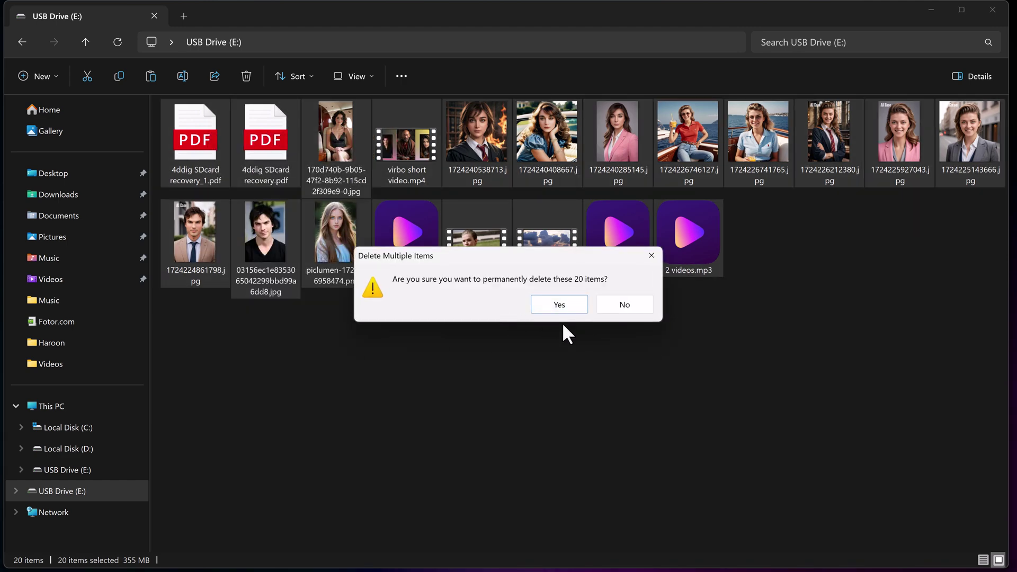
pyautogui.click(561, 302)
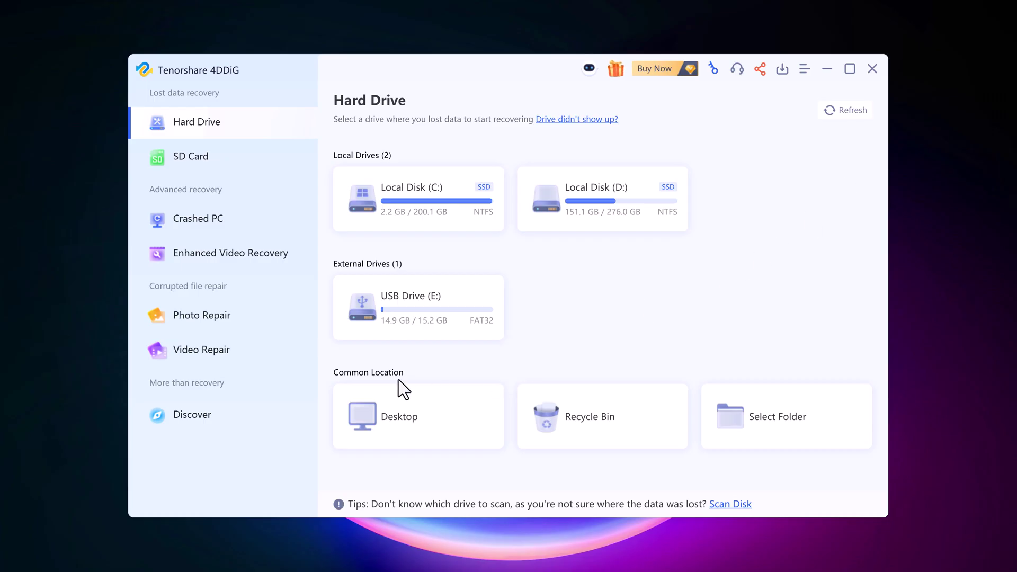
# Step: Refresh the drive list and start a scan of USB Drive (E:)
pyautogui.click(847, 105)
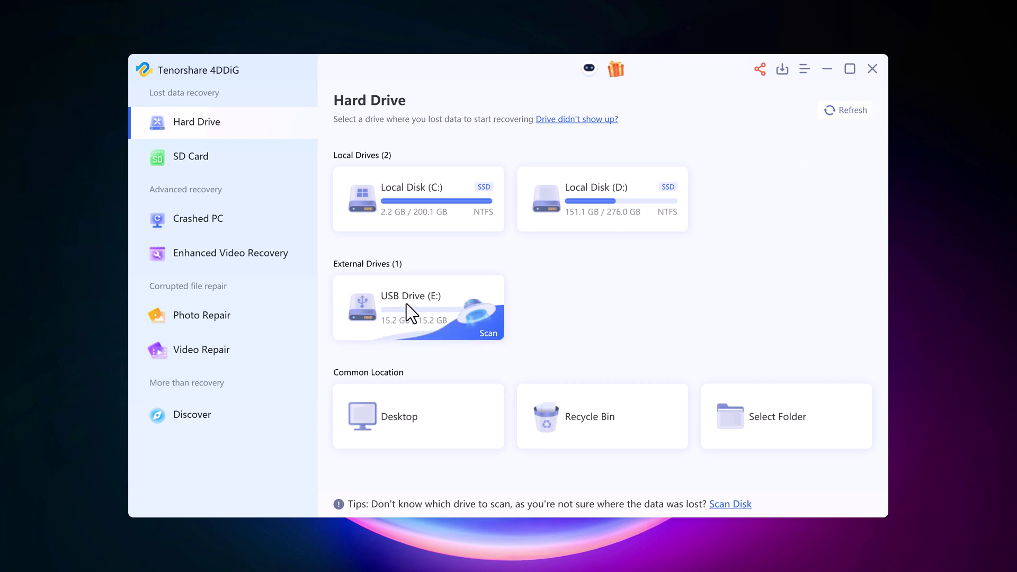
pyautogui.click(423, 317)
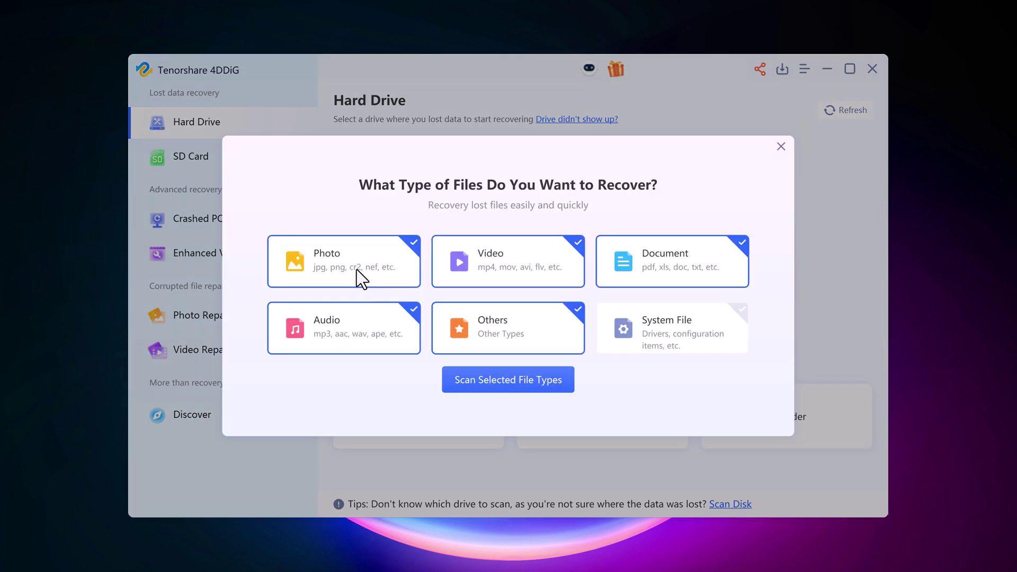
# Step: Choose Photo, Video, Audio and Document as the only file types to scan
pyautogui.click(389, 275)
pyautogui.click(493, 267)
pyautogui.click(629, 260)
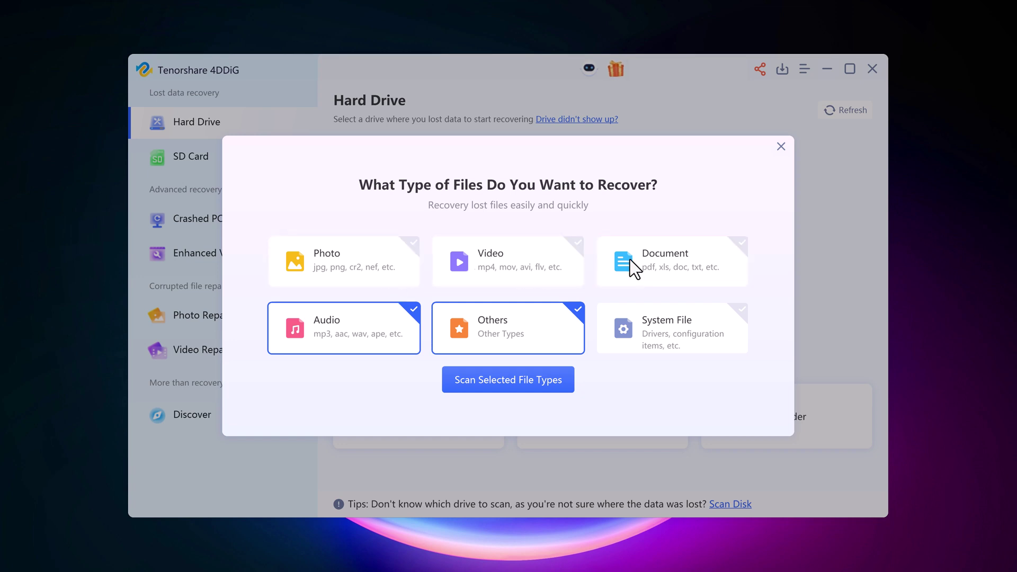
pyautogui.click(323, 340)
pyautogui.click(488, 324)
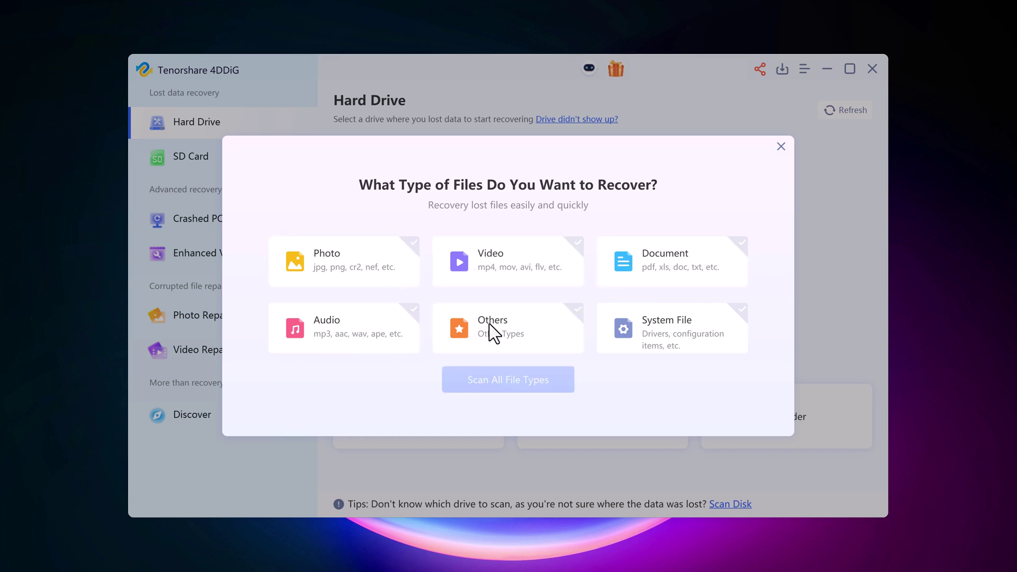
pyautogui.click(416, 269)
pyautogui.click(505, 268)
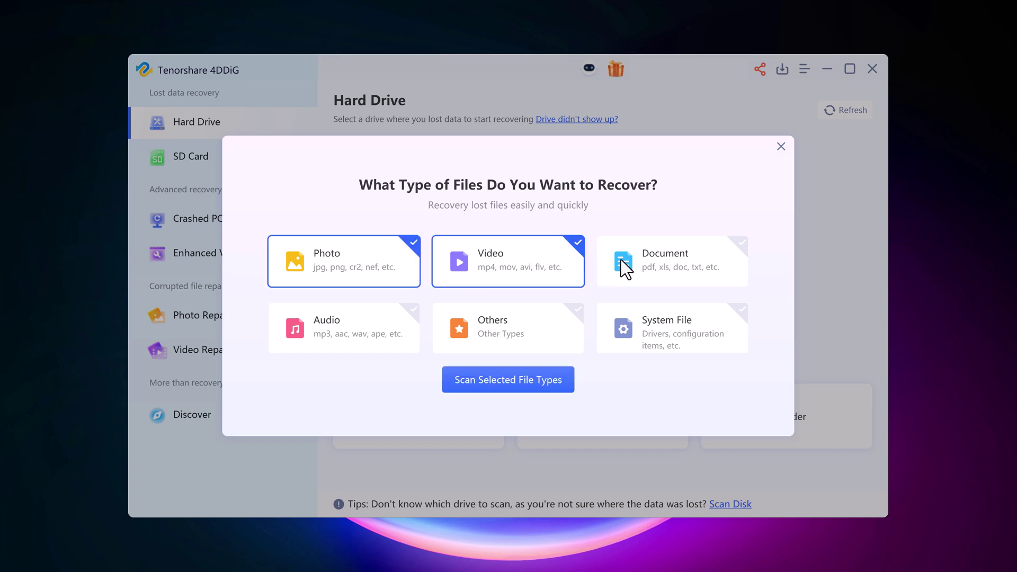
pyautogui.click(314, 334)
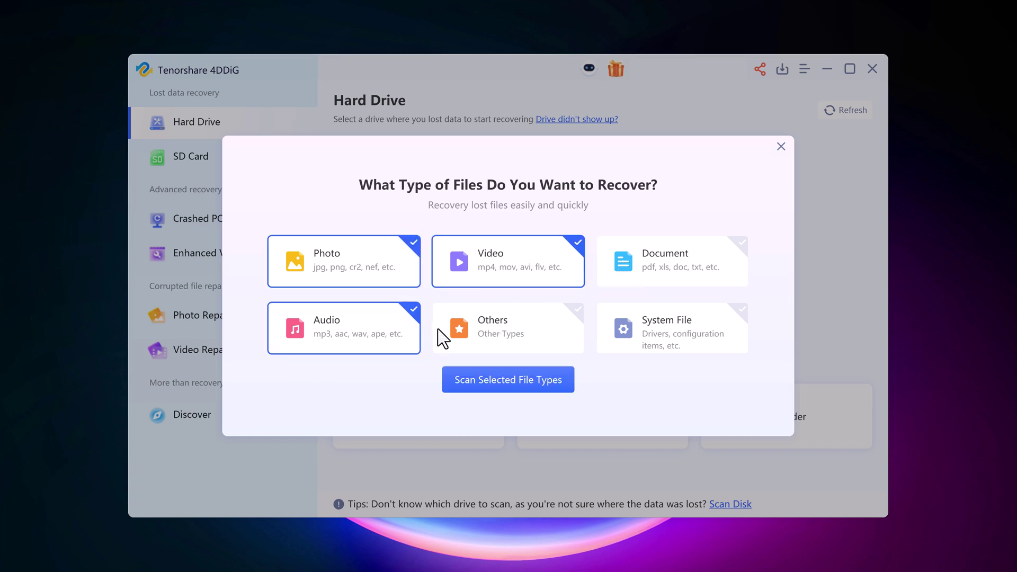
pyautogui.click(635, 266)
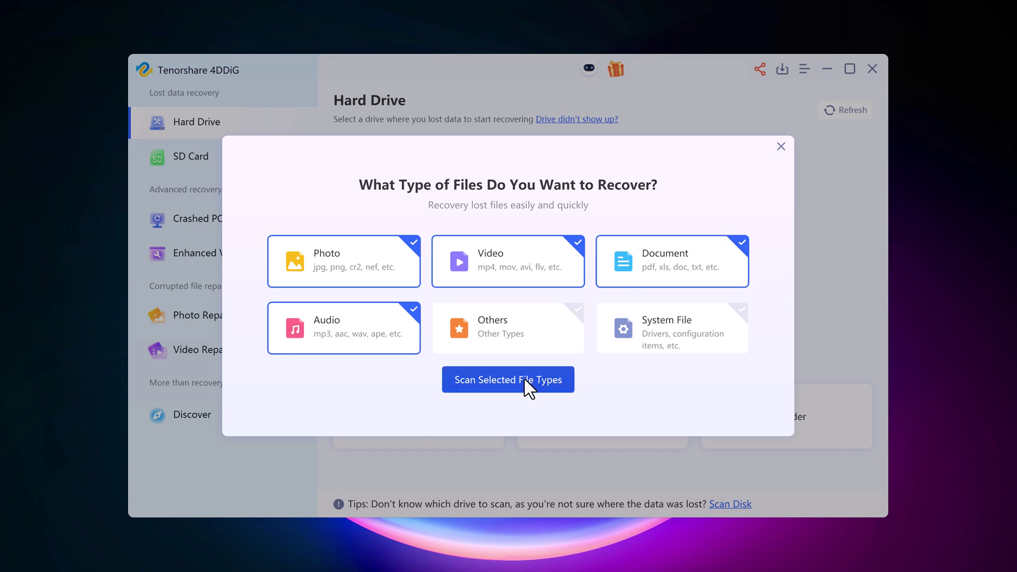
# Step: Start scanning, group results by type, and mark five jpg photos (JPG_629006336 through JPG_629506048) for recovery
pyautogui.click(518, 391)
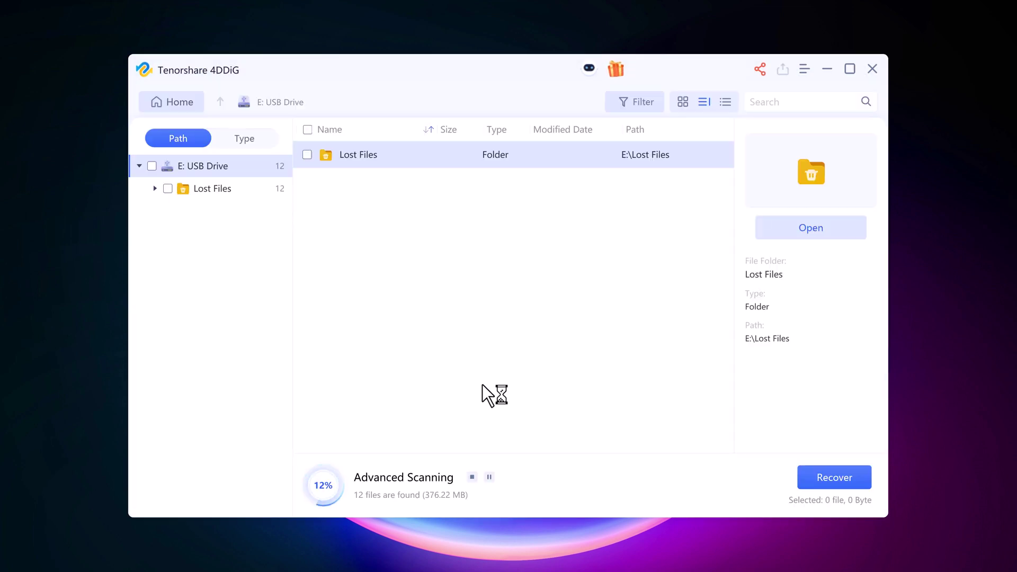
pyautogui.click(222, 193)
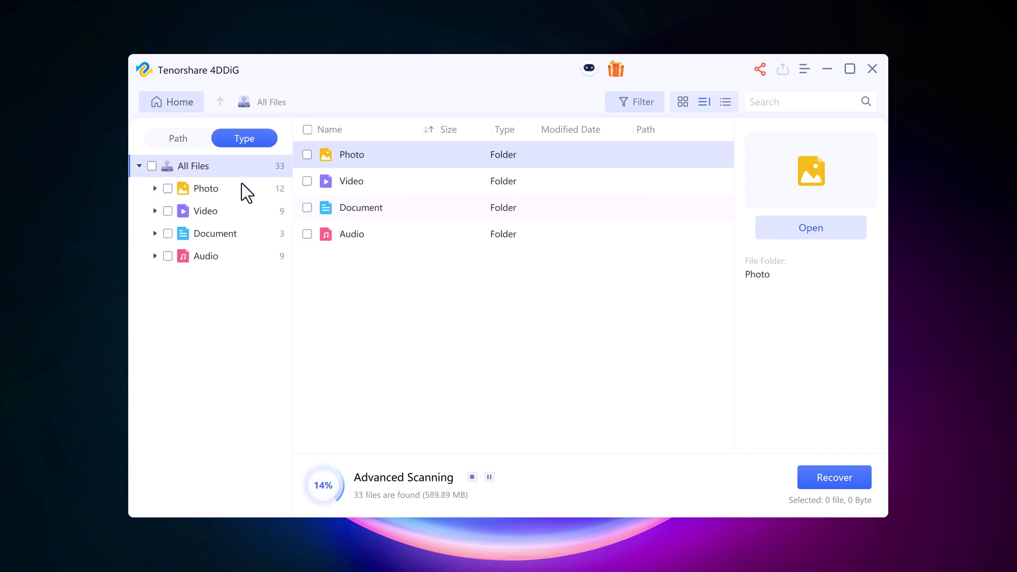
pyautogui.click(239, 190)
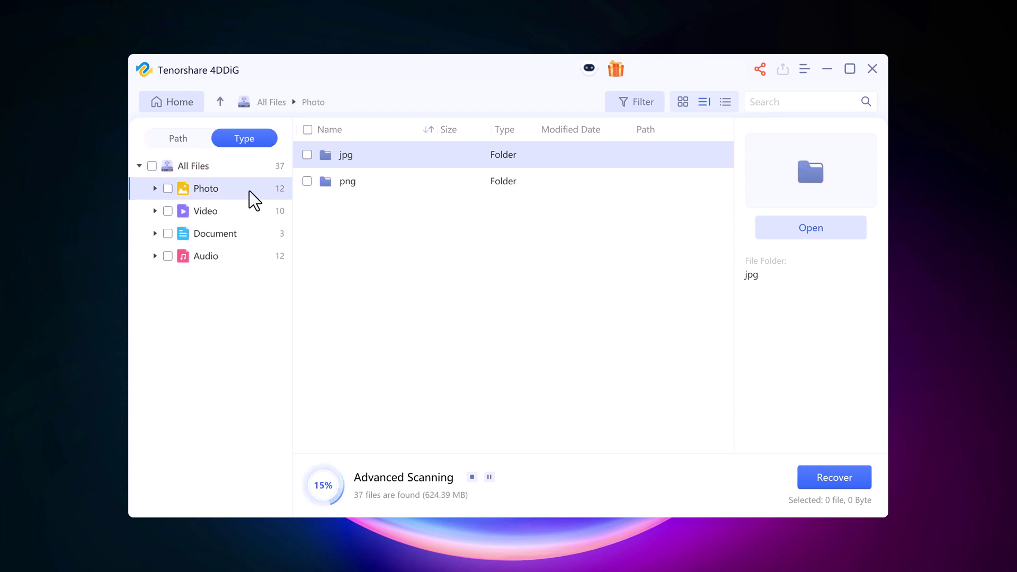
pyautogui.doubleClick(251, 190)
pyautogui.doubleClick(382, 165)
pyautogui.click(309, 211)
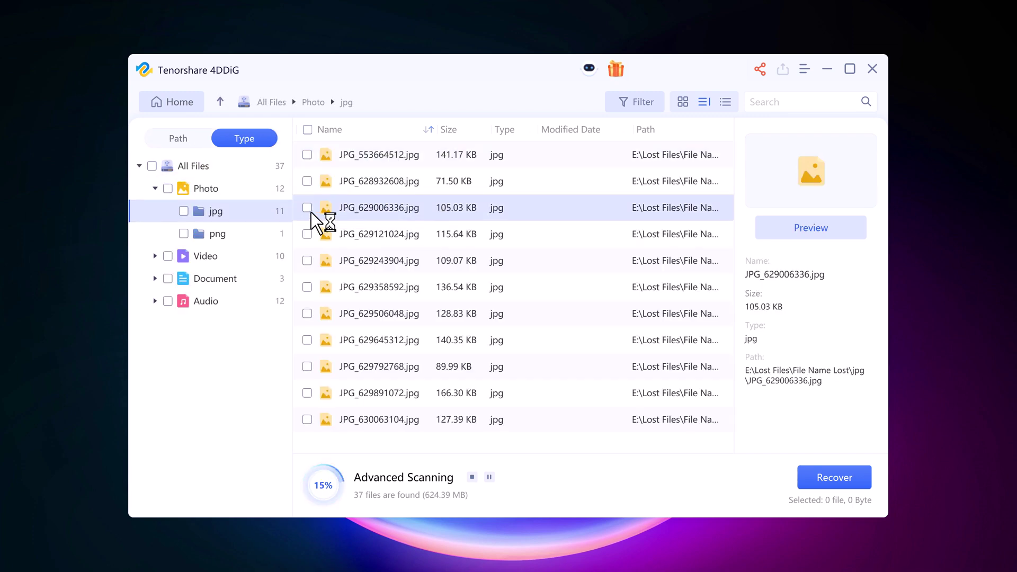
pyautogui.click(306, 207)
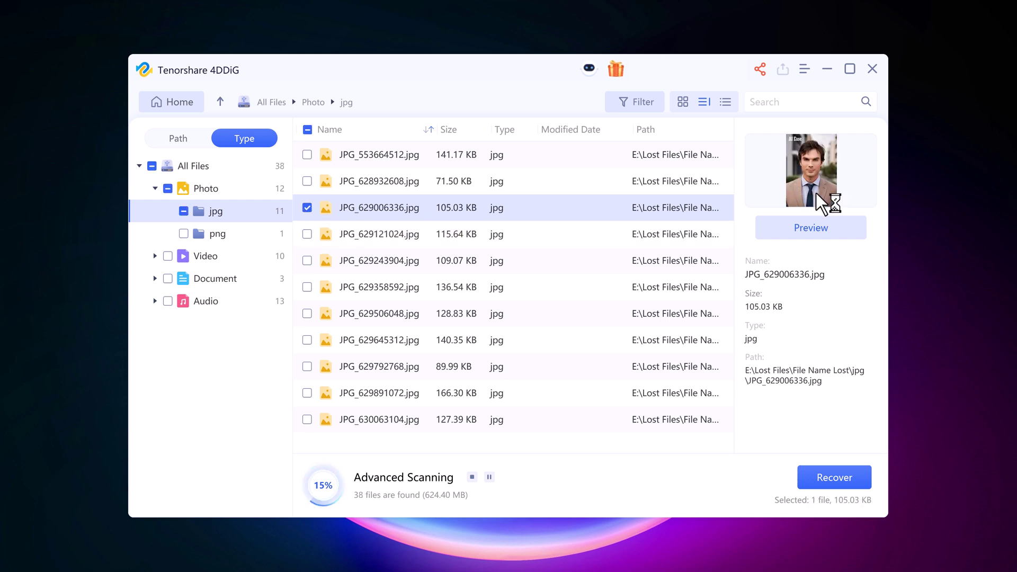
pyautogui.click(306, 234)
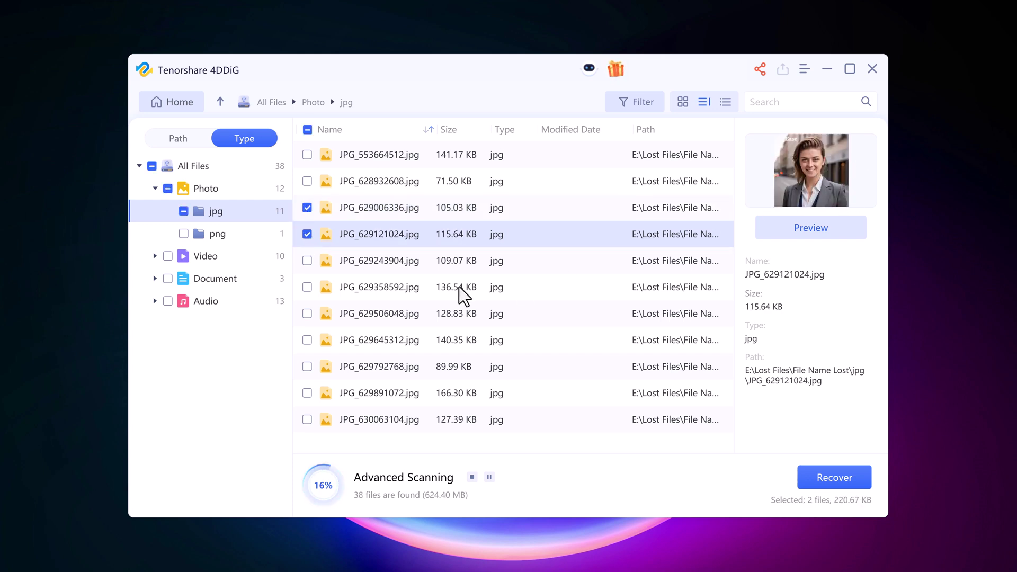
pyautogui.click(307, 260)
pyautogui.click(307, 286)
pyautogui.click(306, 313)
pyautogui.click(221, 256)
pyautogui.doubleClick(344, 205)
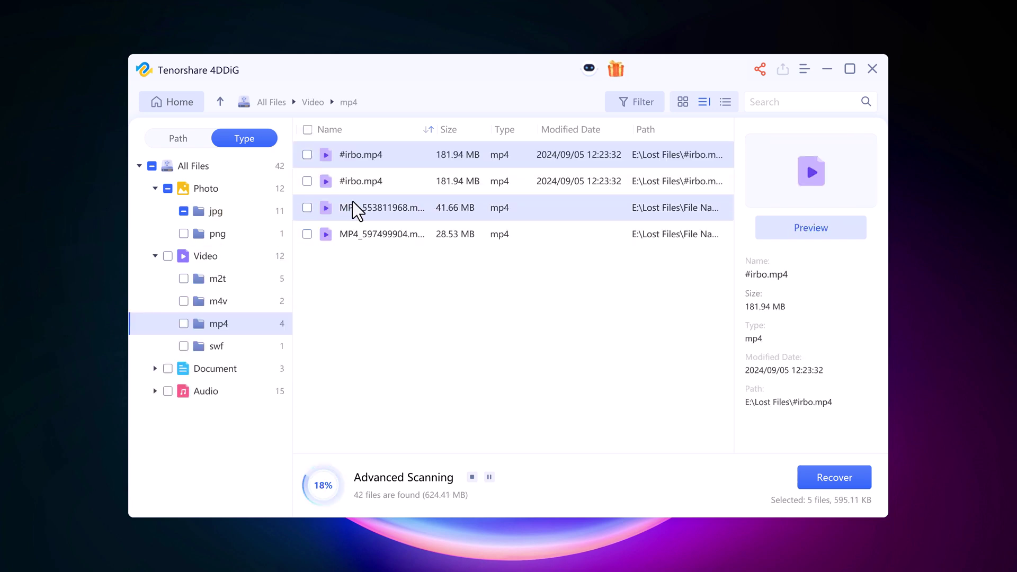
pyautogui.click(307, 181)
pyautogui.click(307, 208)
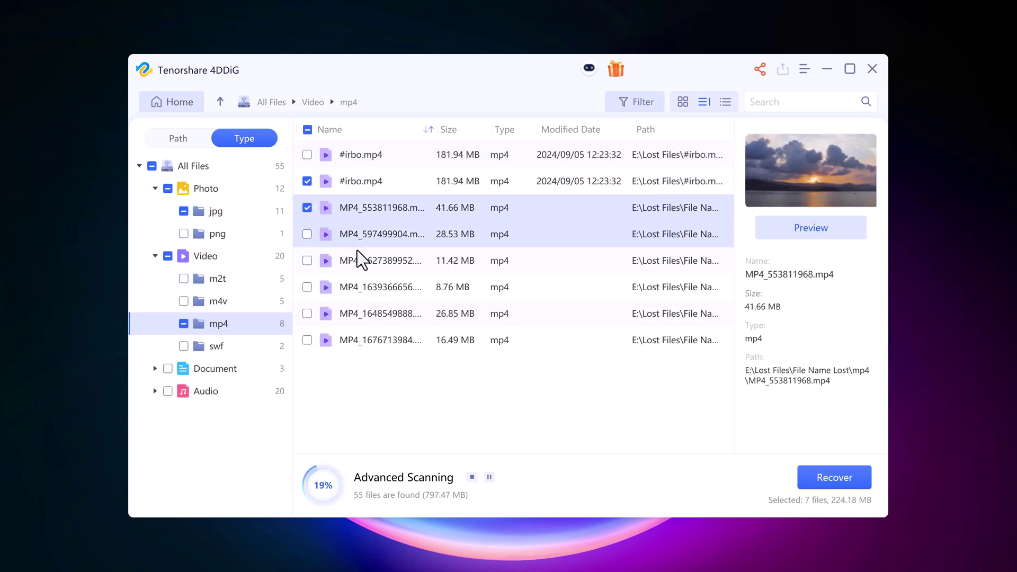
pyautogui.click(366, 234)
pyautogui.click(306, 233)
pyautogui.click(307, 261)
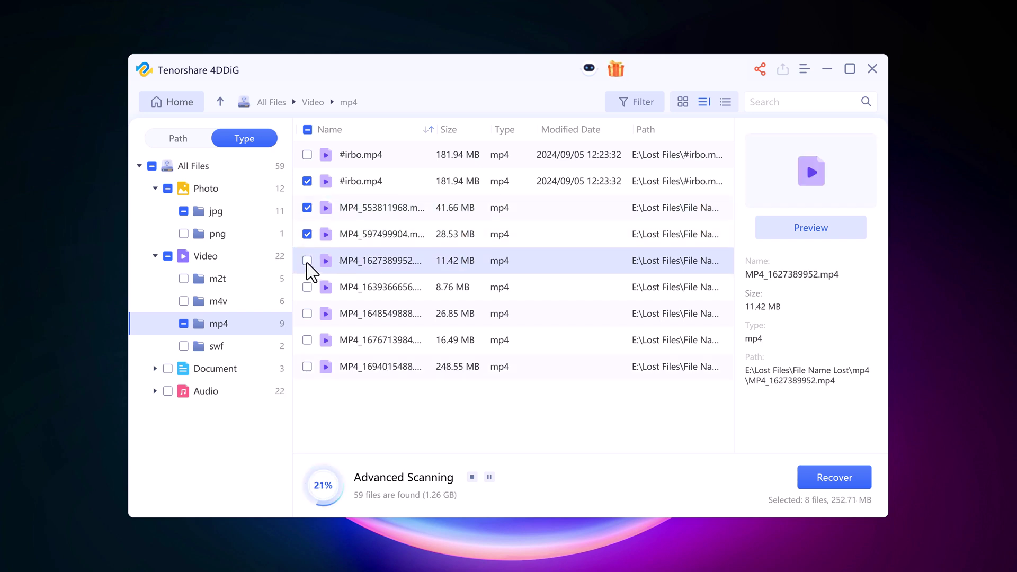
pyautogui.click(472, 477)
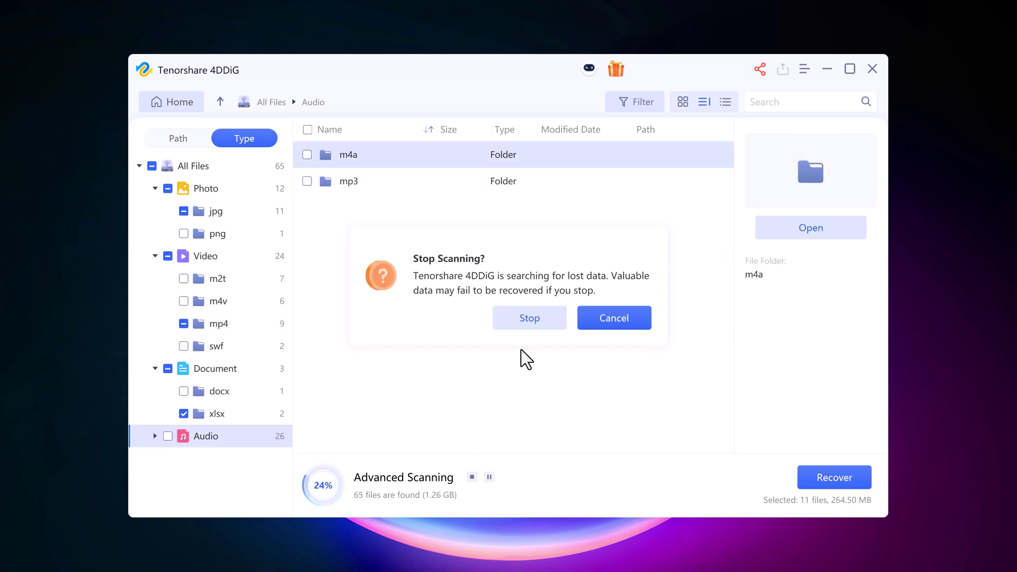
pyautogui.click(527, 318)
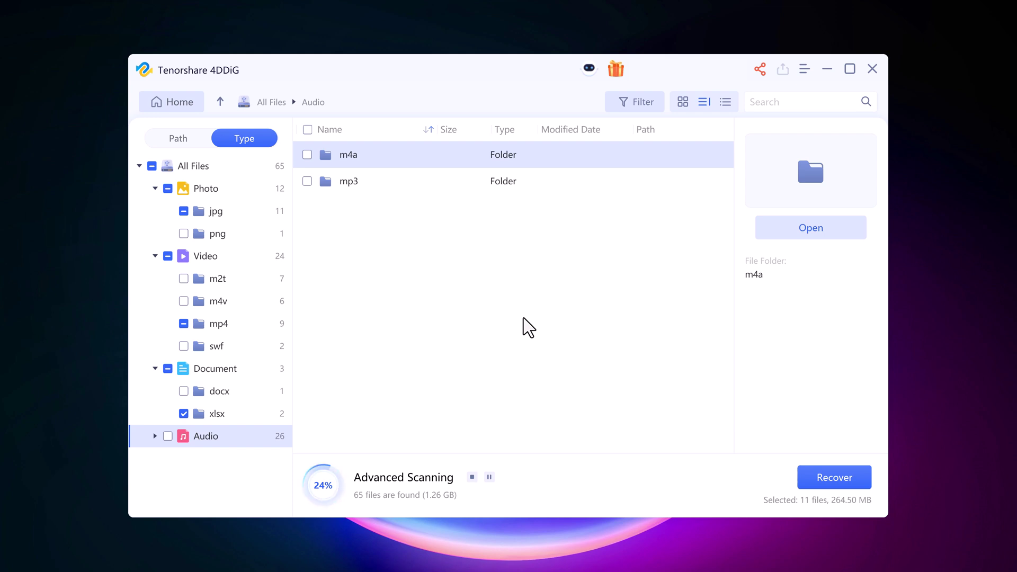
pyautogui.click(290, 208)
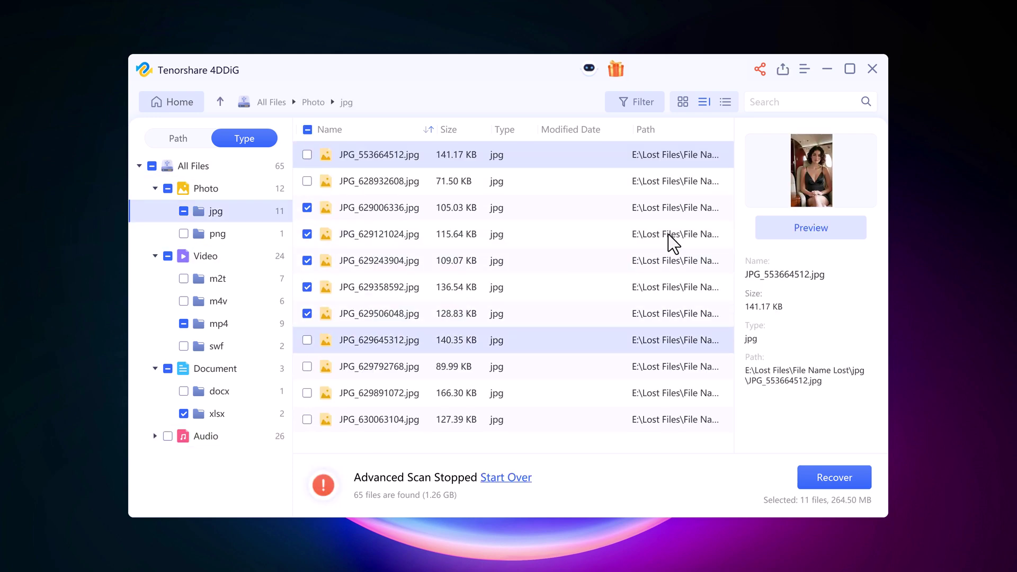
pyautogui.click(306, 181)
pyautogui.click(203, 256)
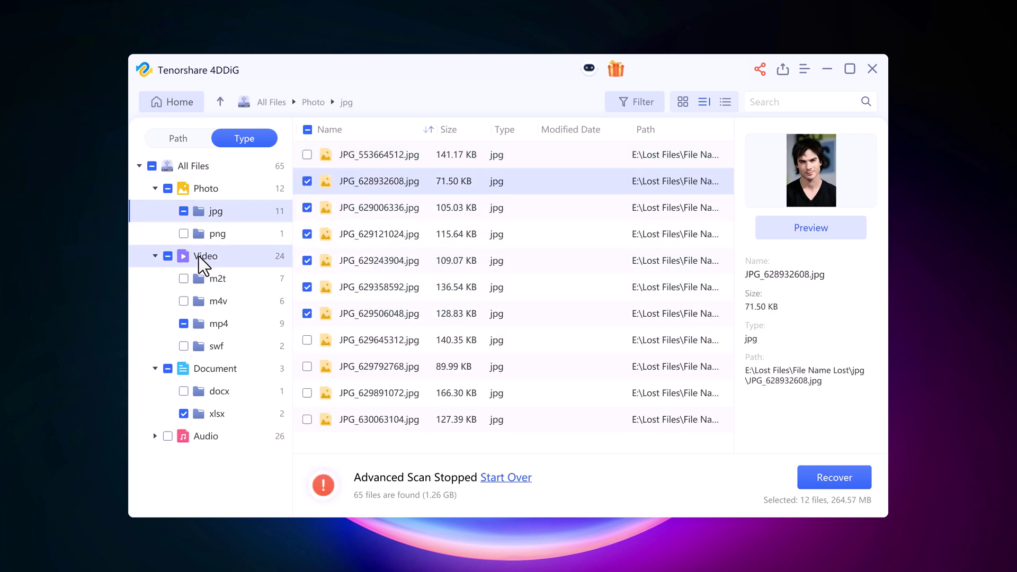
pyautogui.click(372, 211)
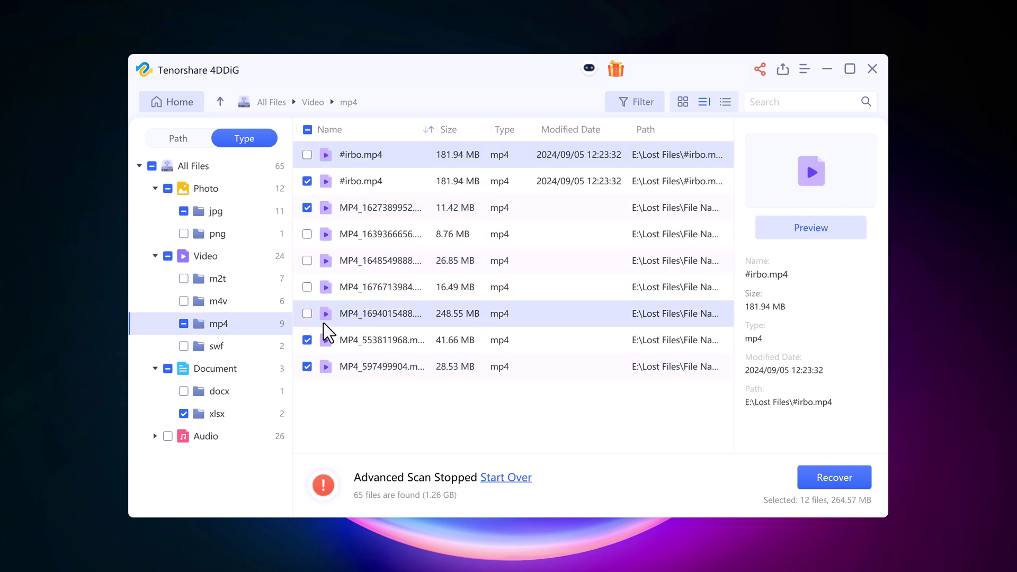
pyautogui.click(306, 313)
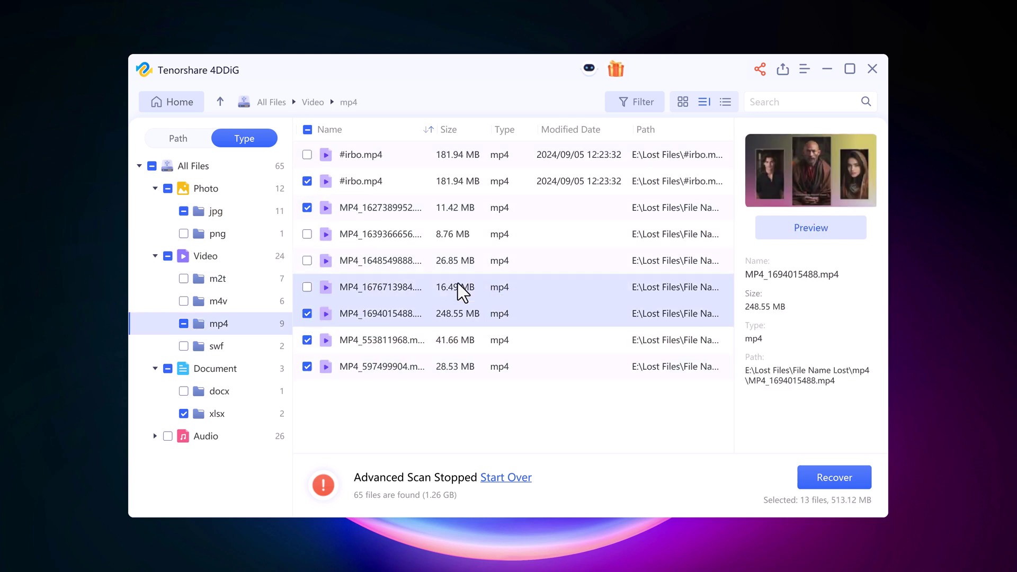
pyautogui.click(217, 414)
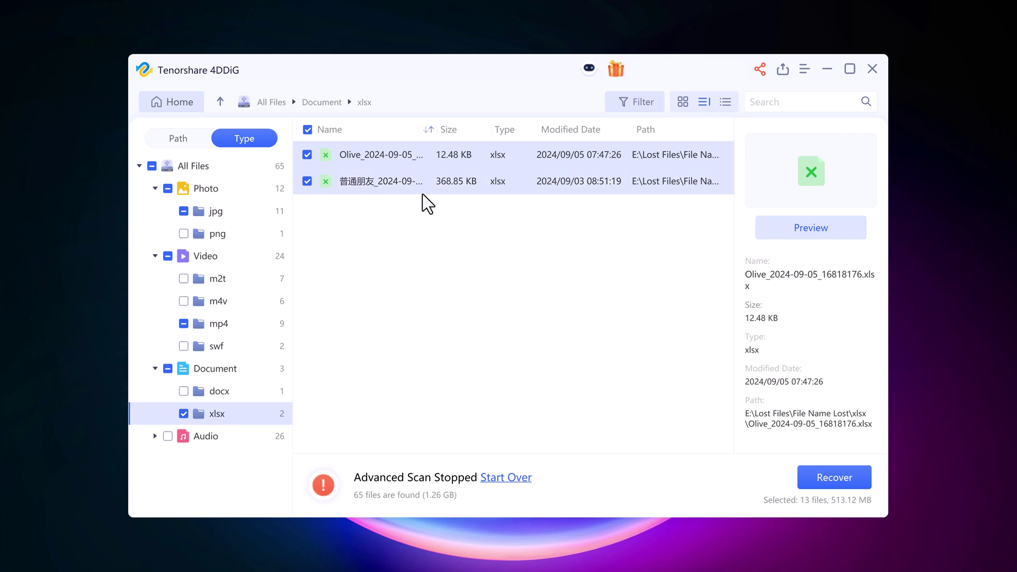
# Step: Recover the marked files to Local Disk (D:) without repair, then view the recovered Photo folder
pyautogui.click(839, 483)
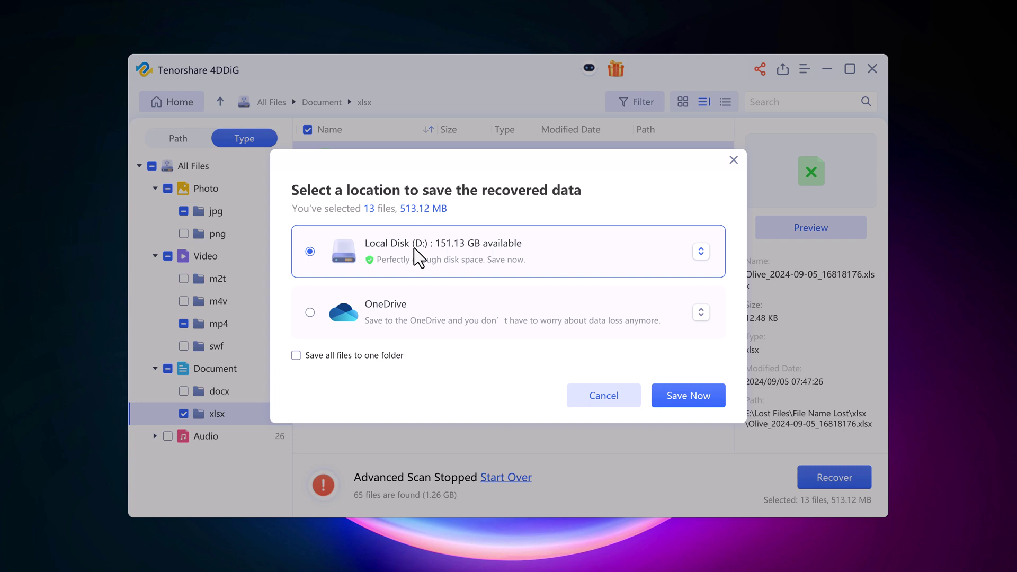
pyautogui.click(697, 401)
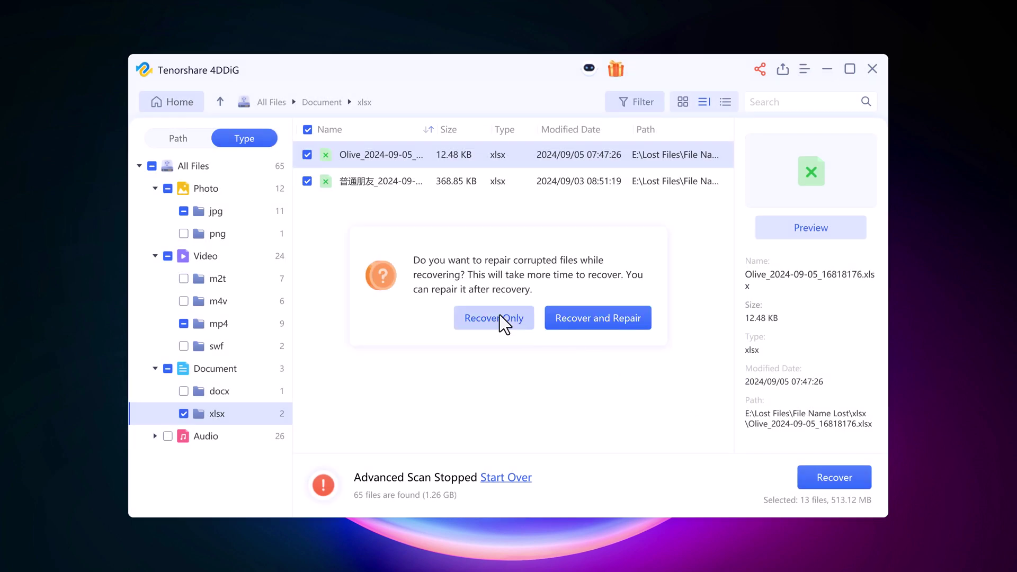
pyautogui.click(500, 316)
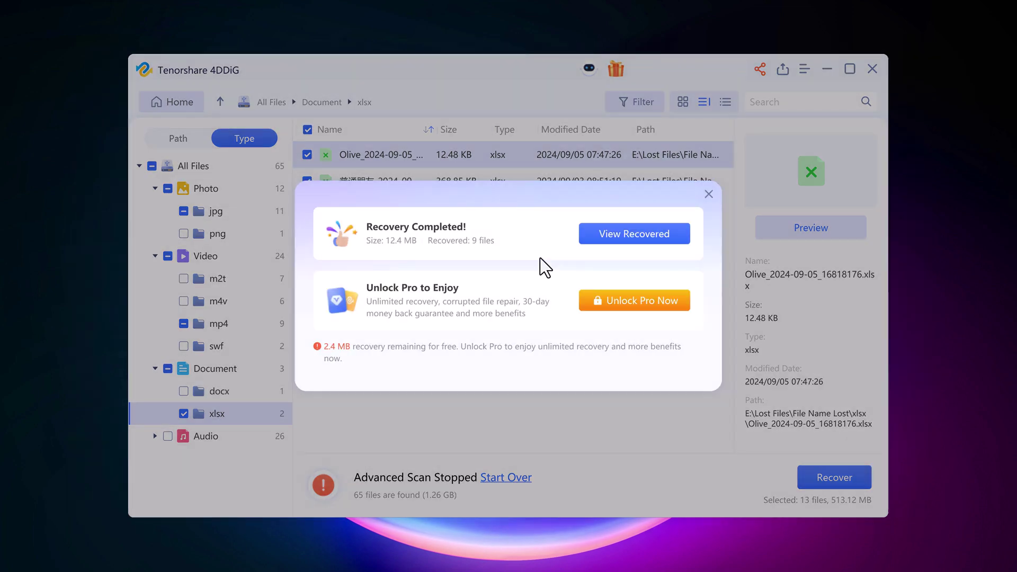
pyautogui.click(644, 235)
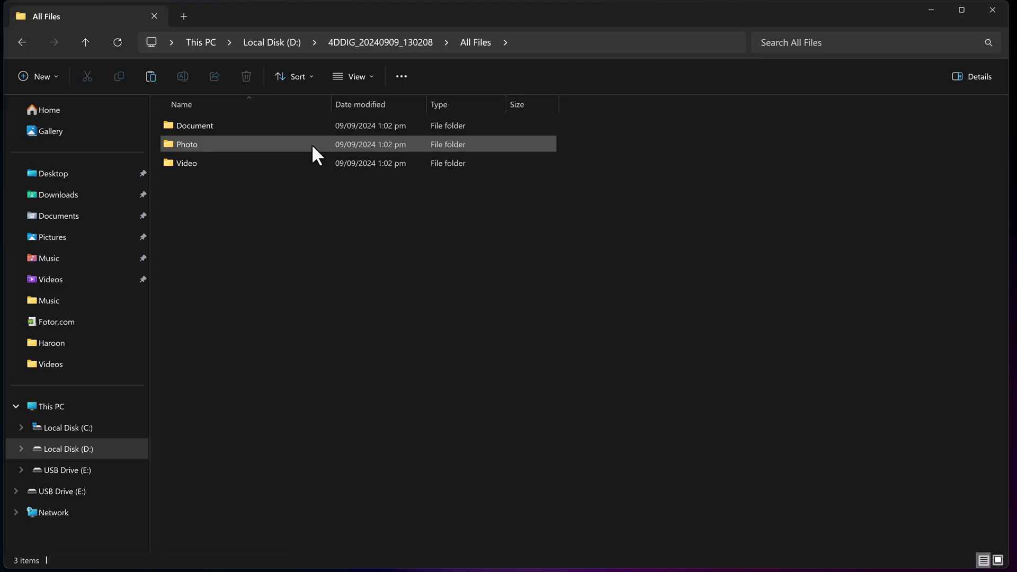
pyautogui.doubleClick(312, 144)
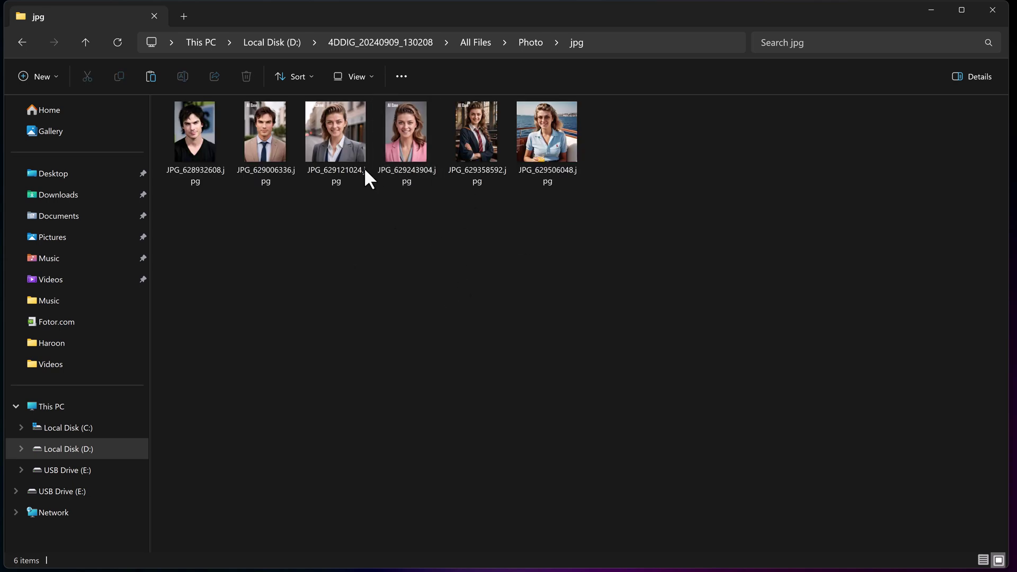
# Step: Go back to the recovered All Files folder and view the mp4 video inside the Video folder
pyautogui.hotkey('alt', 'Left')
pyautogui.hotkey('alt', 'Left')
pyautogui.click(214, 145)
pyautogui.doubleClick(217, 157)
pyautogui.doubleClick(233, 127)
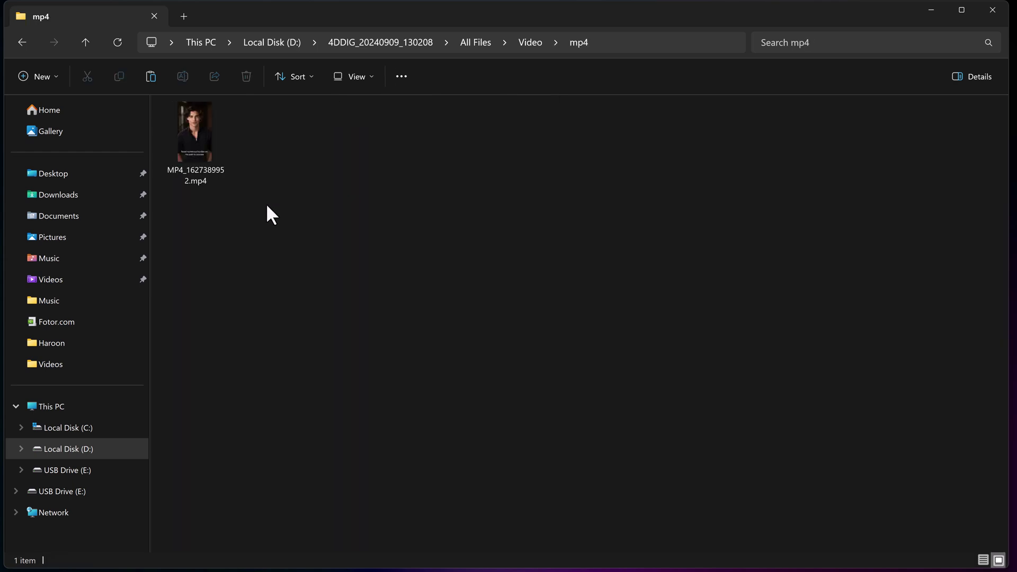